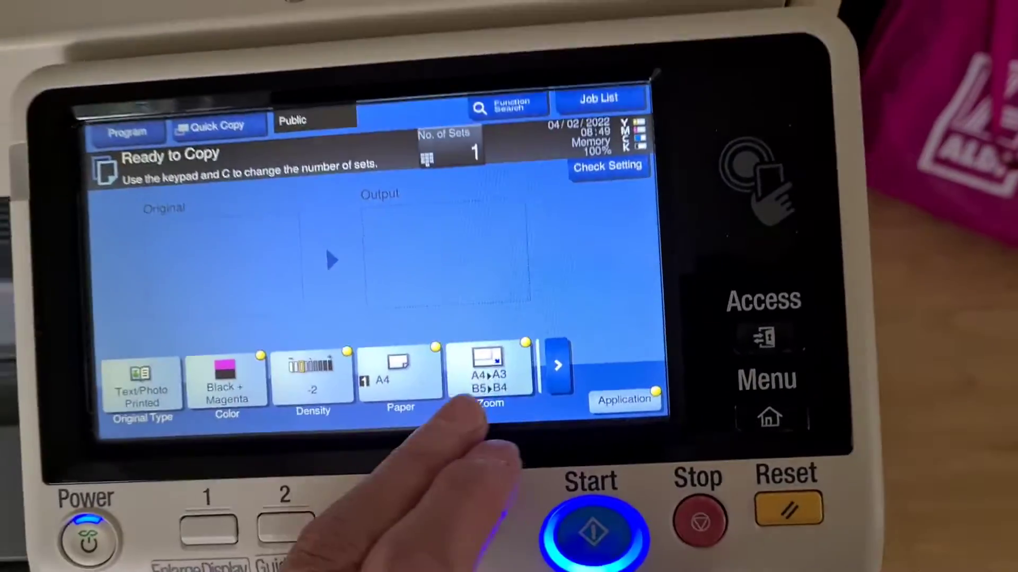
Set a manual zoom with 200% horizontal enlargement and confirm the separate ratios.
click(487, 378)
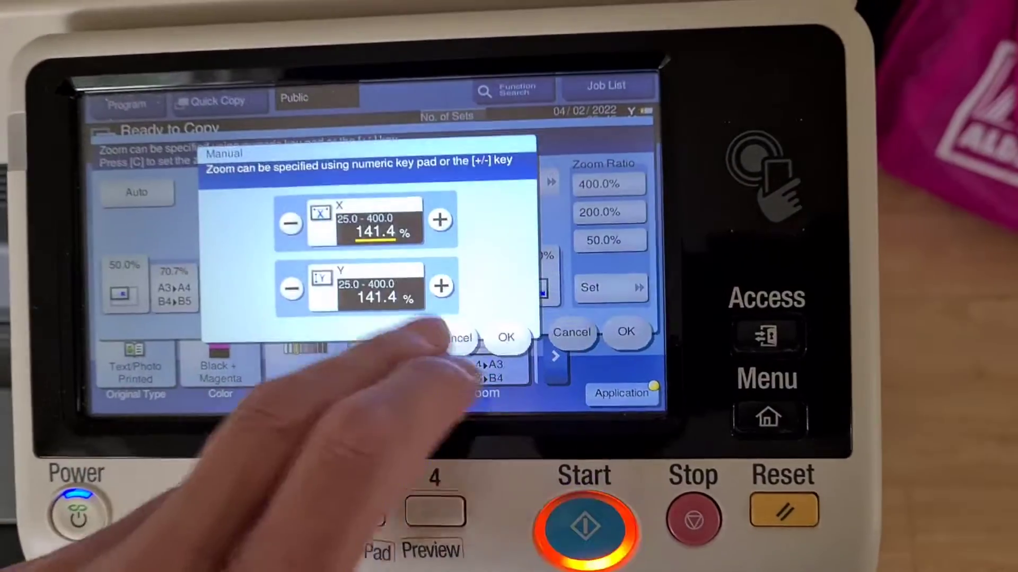
click(366, 227)
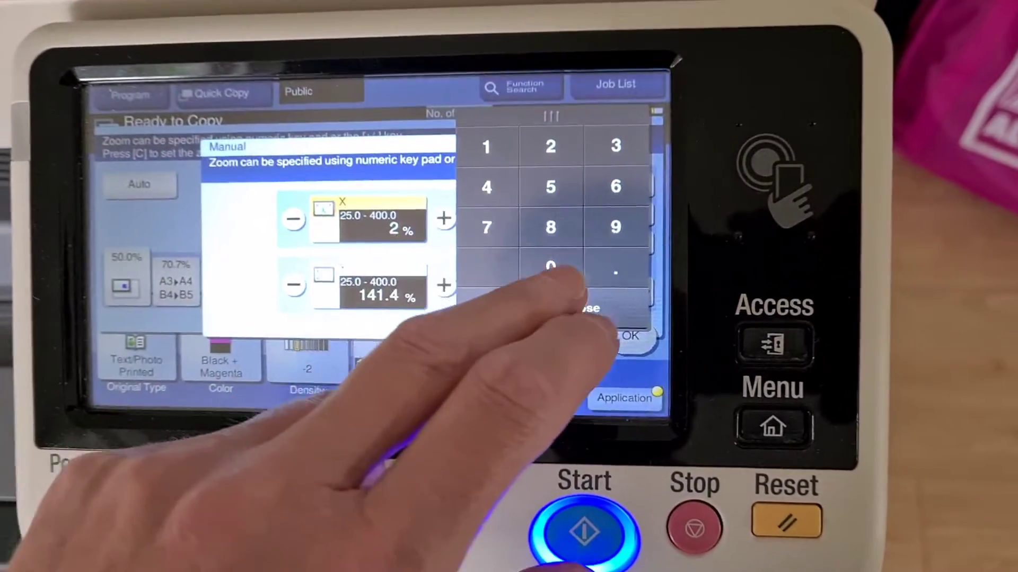
click(551, 268)
click(550, 267)
click(608, 294)
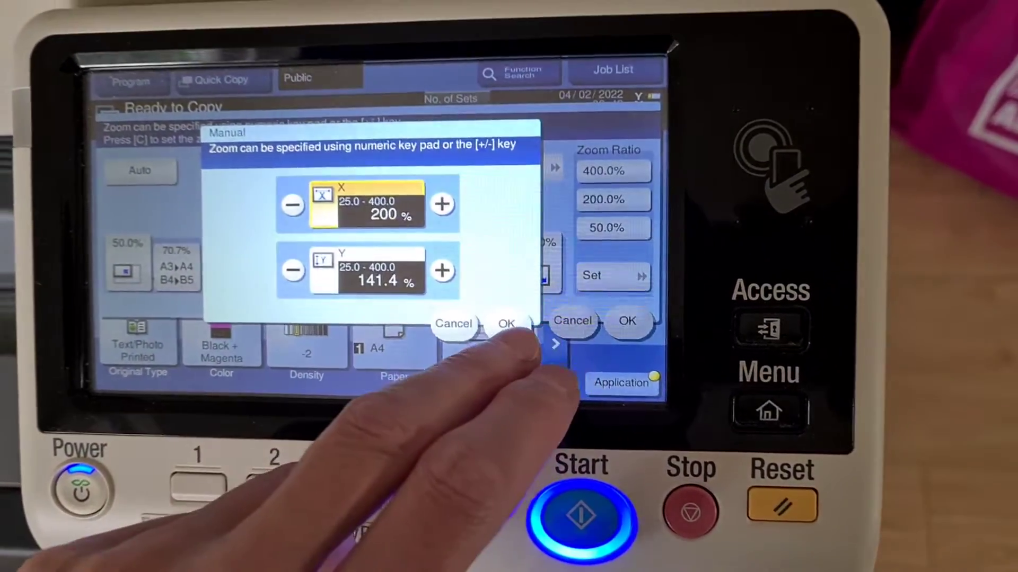
click(507, 324)
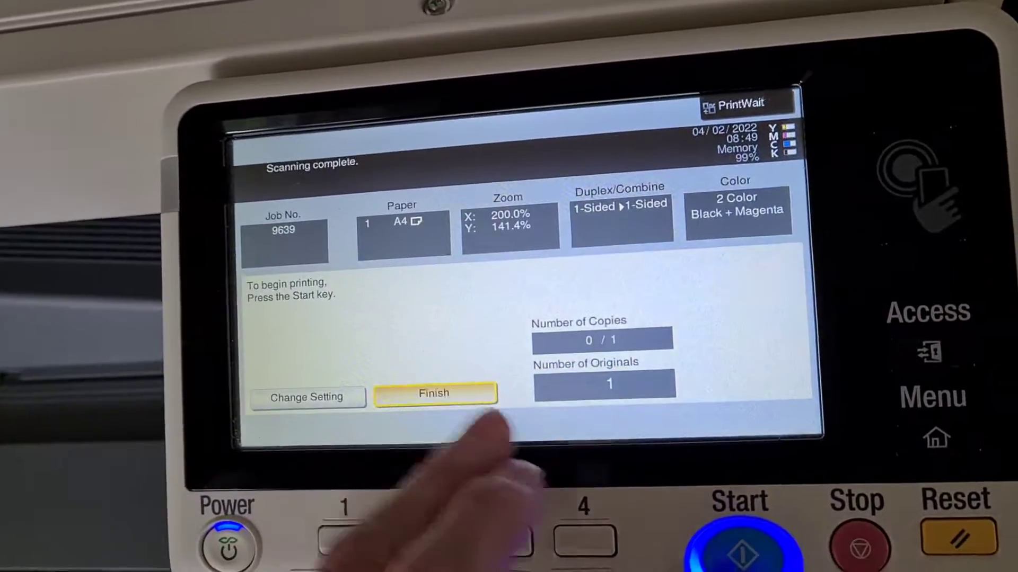
Finish the scan and print the 200% by 141.4% Black+Magenta copy.
click(747, 560)
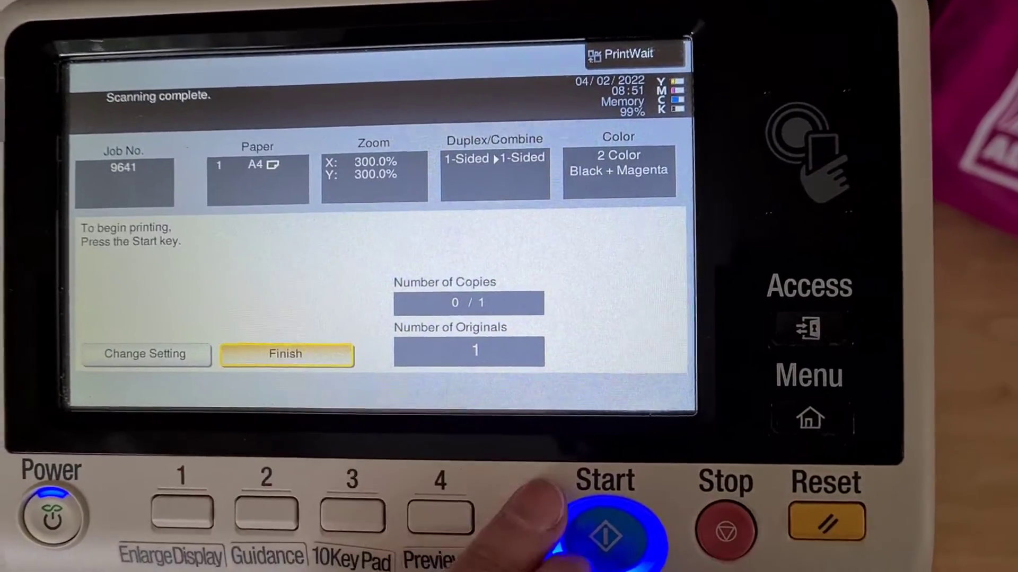
Print the scanned 300% Black+Magenta copy.
click(609, 521)
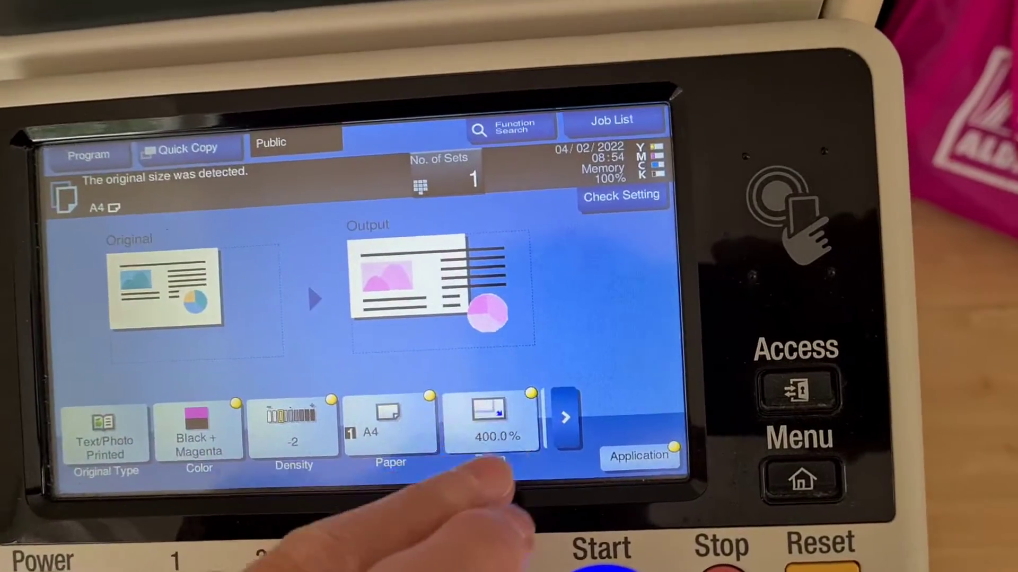
Set separate zoom ratios of 380% horizontal and 370% vertical, and apply them.
click(492, 436)
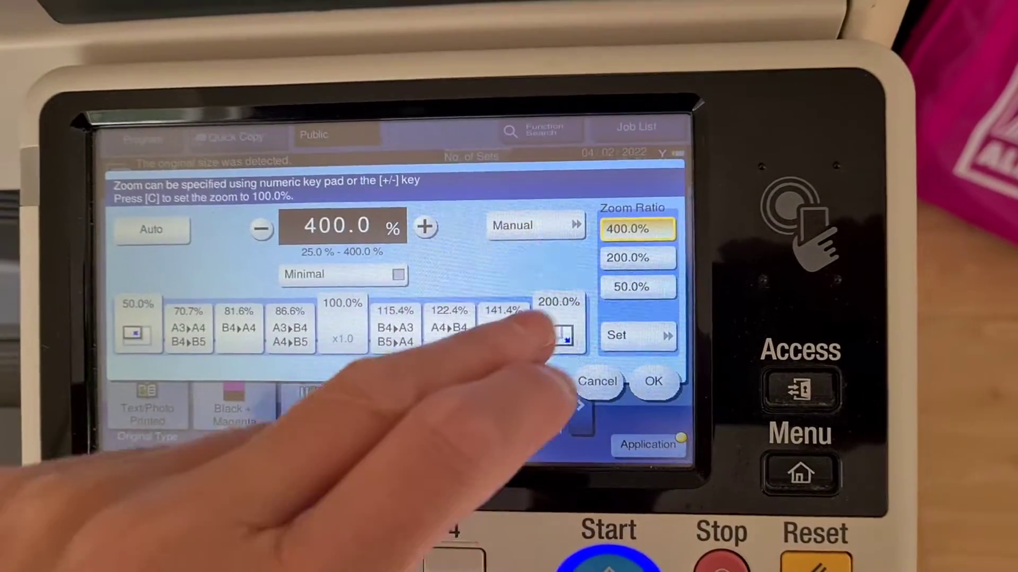
click(568, 234)
click(405, 242)
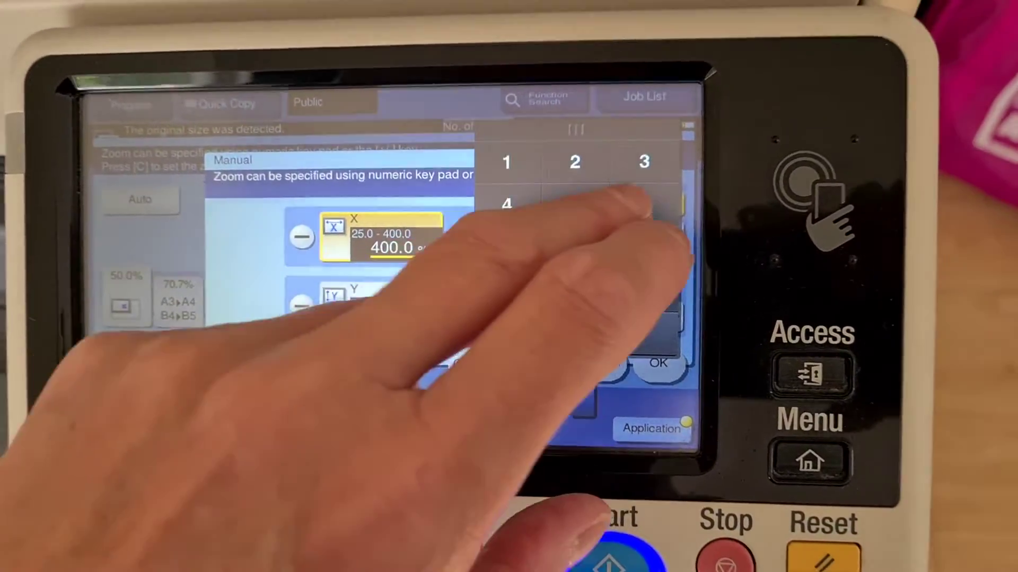
click(666, 167)
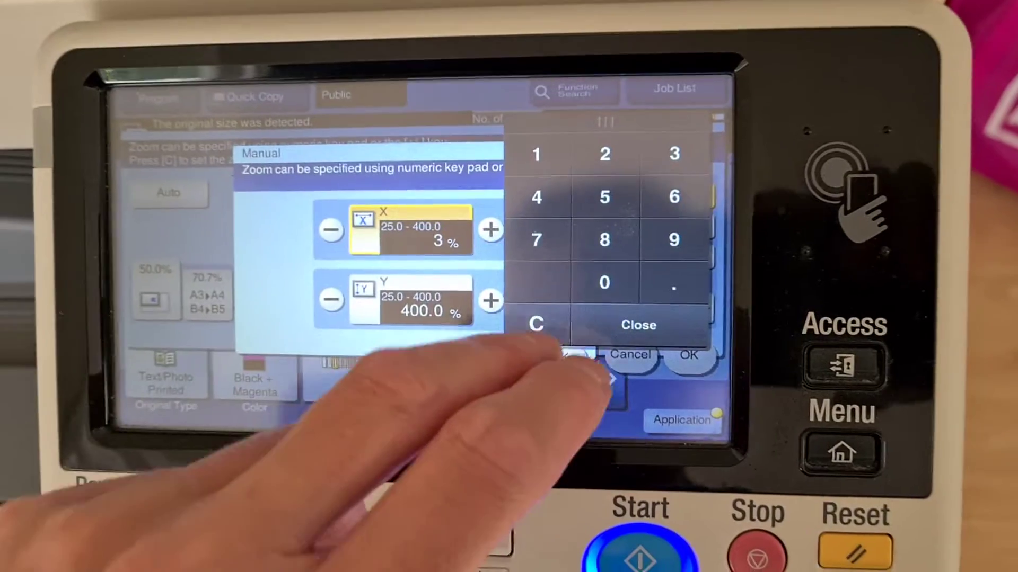
click(576, 245)
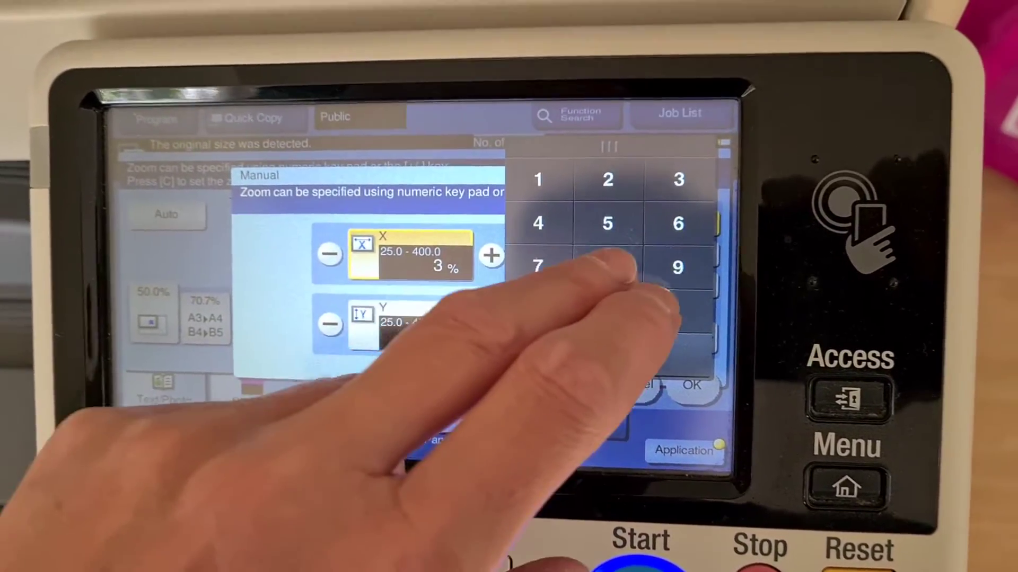
text(80)
click(602, 315)
click(406, 326)
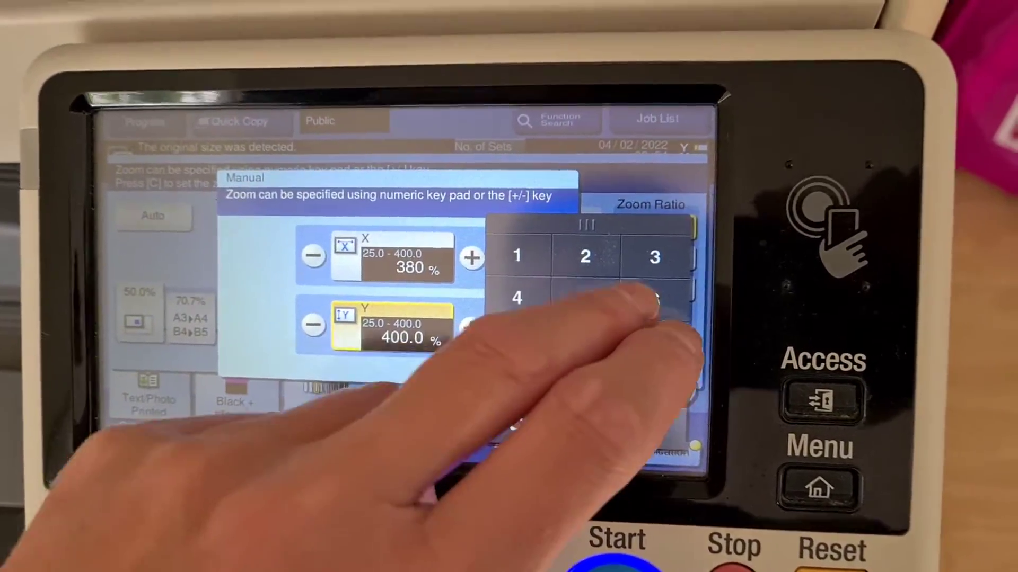
click(674, 243)
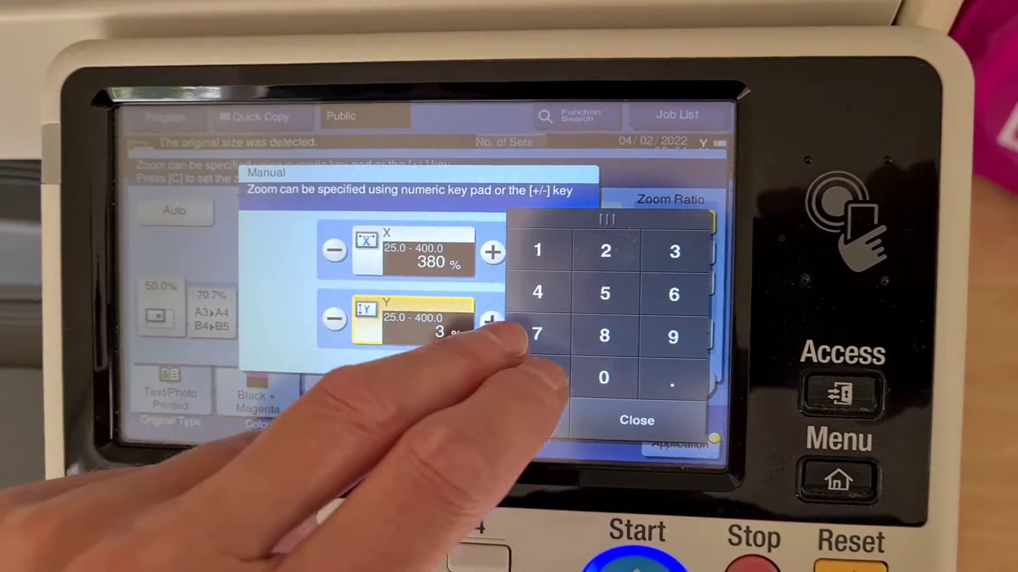
text(70)
click(597, 391)
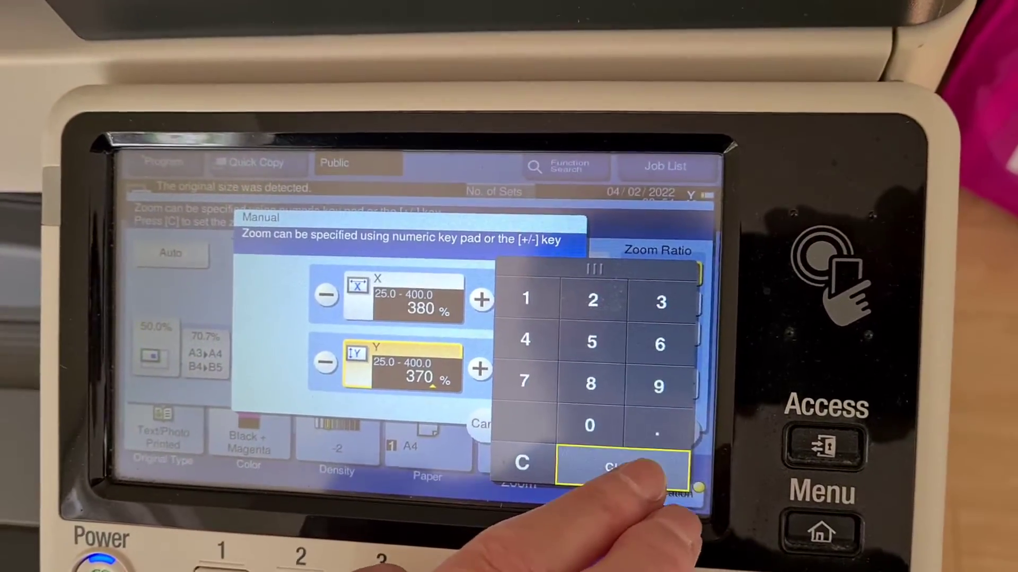
click(624, 430)
click(556, 431)
click(684, 432)
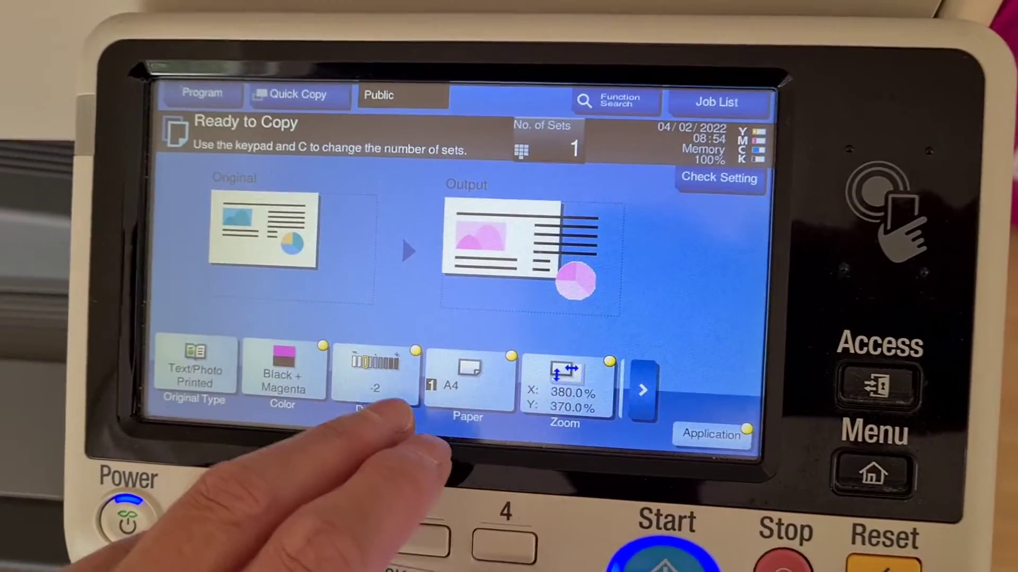
Keep the copy density unchanged, then scan and print the Black+Magenta copy.
click(357, 392)
click(568, 363)
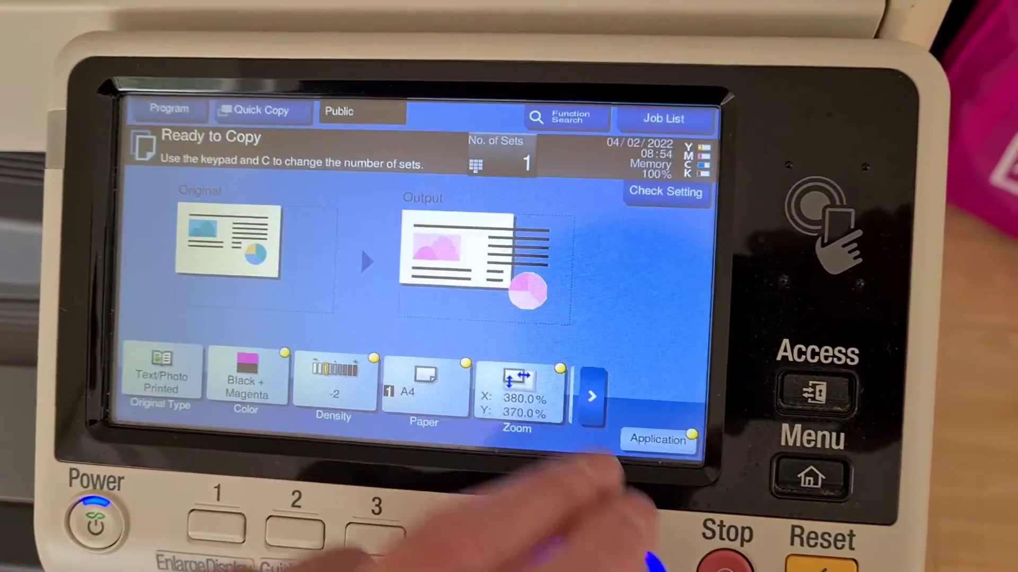
click(648, 557)
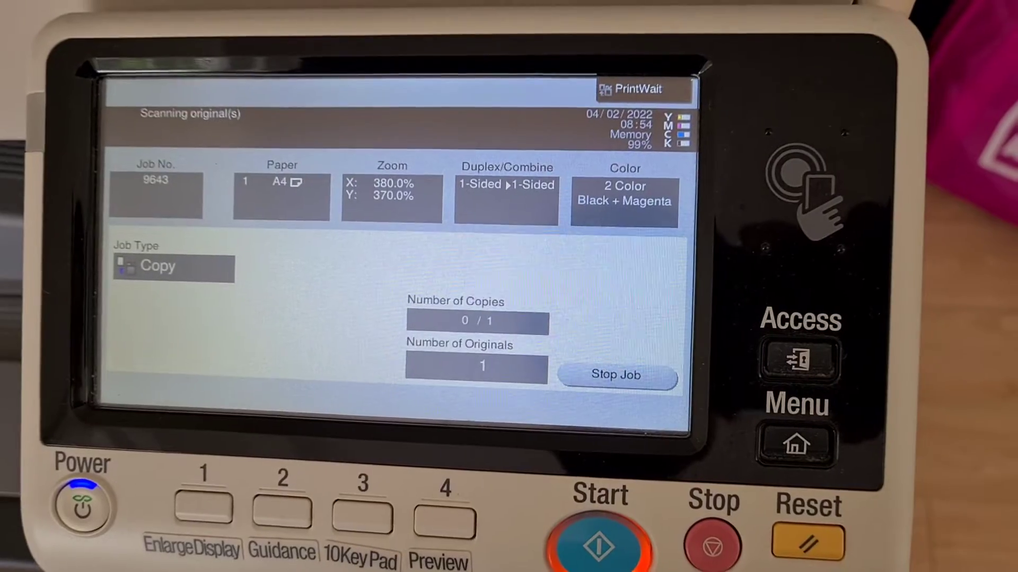
click(304, 354)
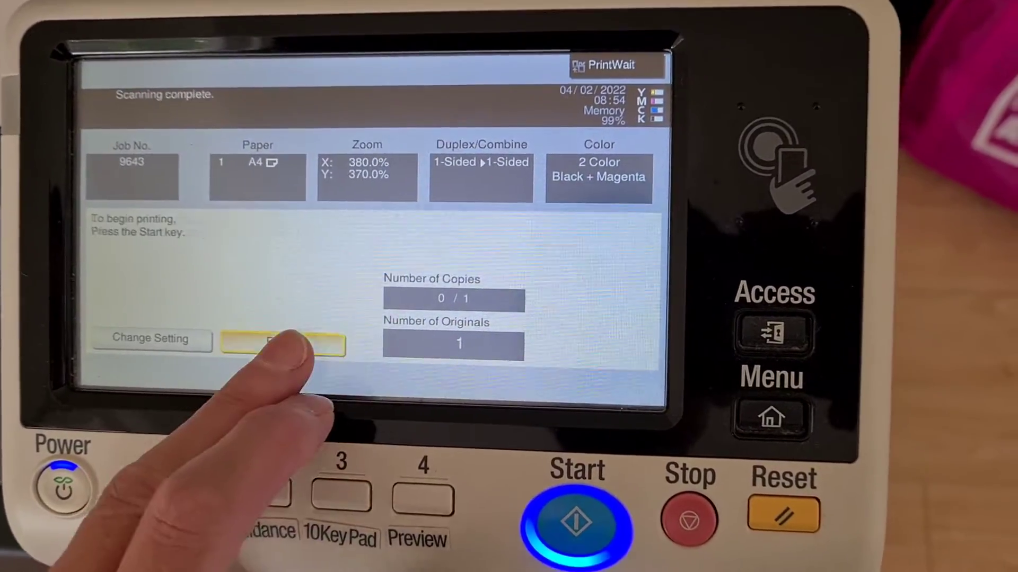
click(598, 534)
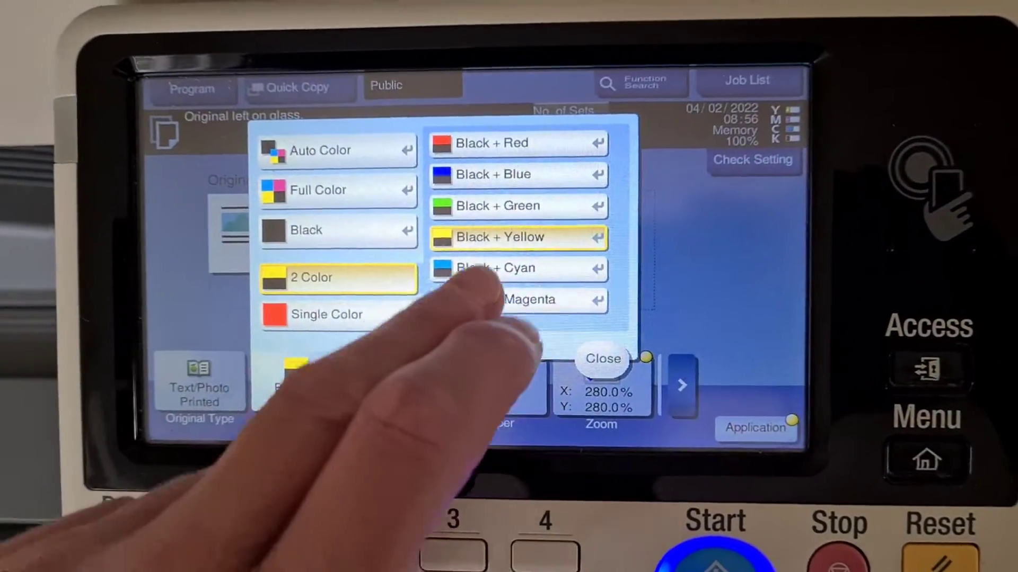
Choose Black + Cyan and set the original size to A4.
click(553, 227)
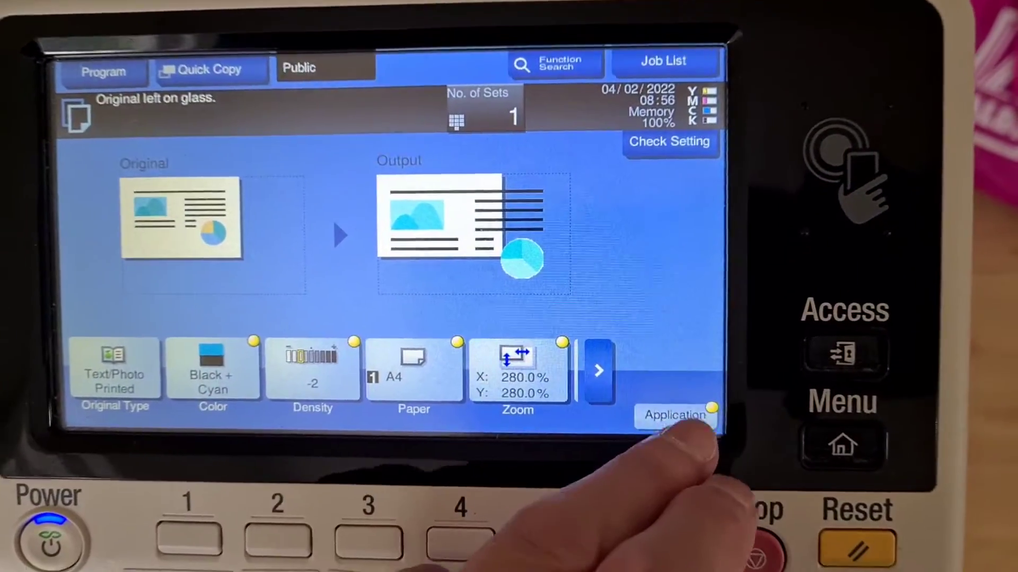
click(713, 414)
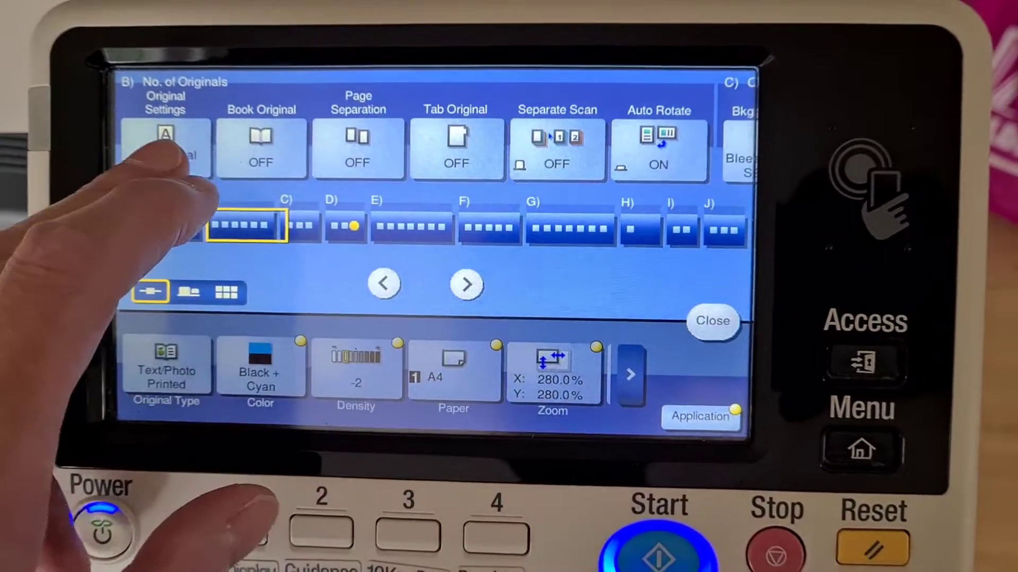
click(171, 158)
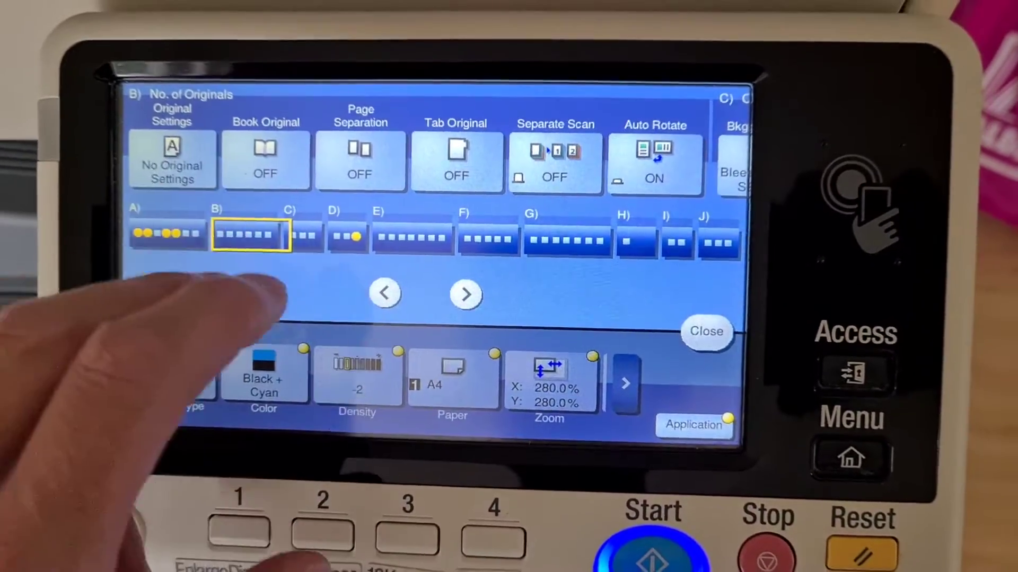
click(557, 248)
click(328, 174)
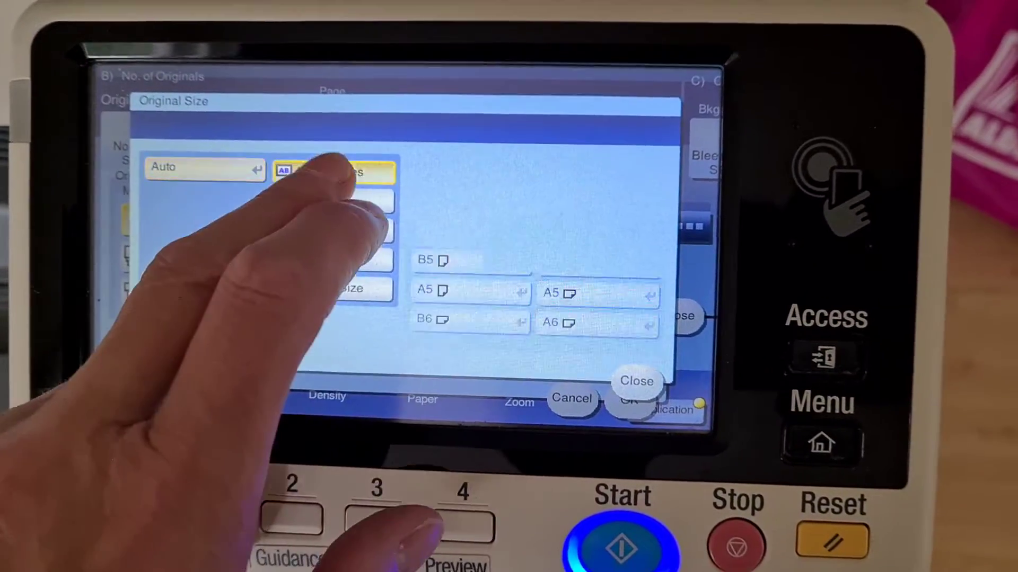
click(418, 238)
click(635, 422)
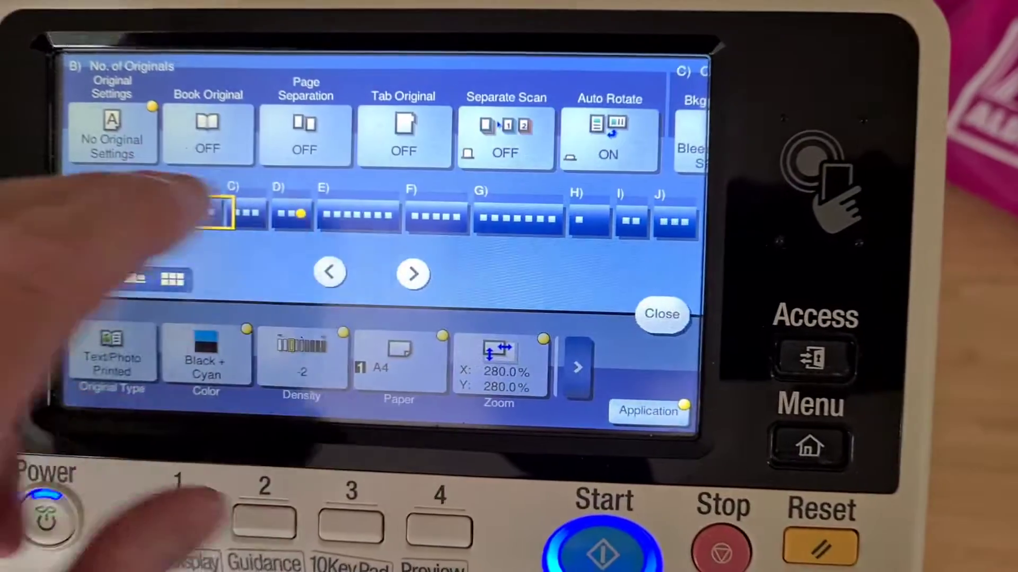
Turn mirror image on and start scanning the original.
click(291, 215)
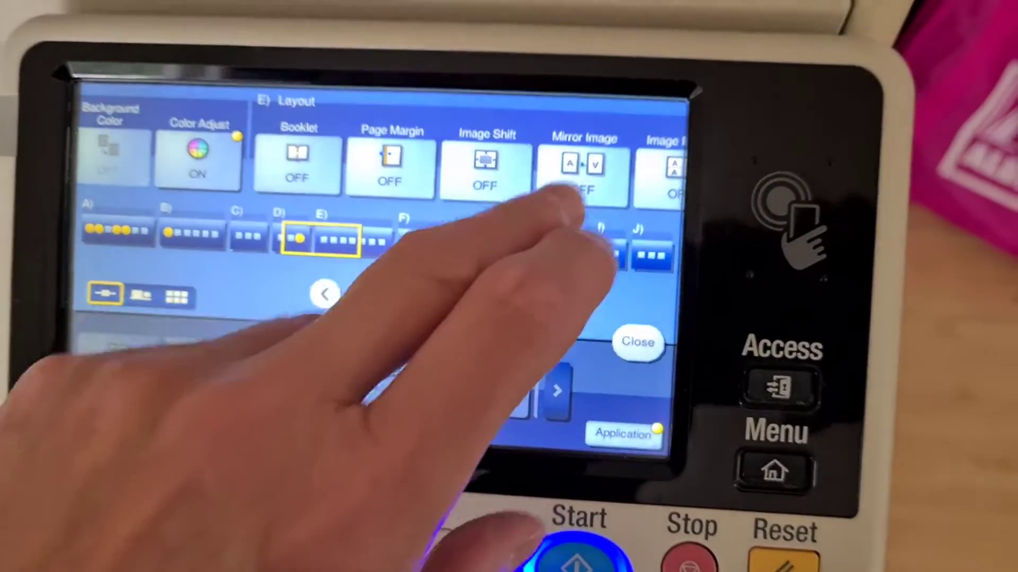
click(641, 163)
click(235, 208)
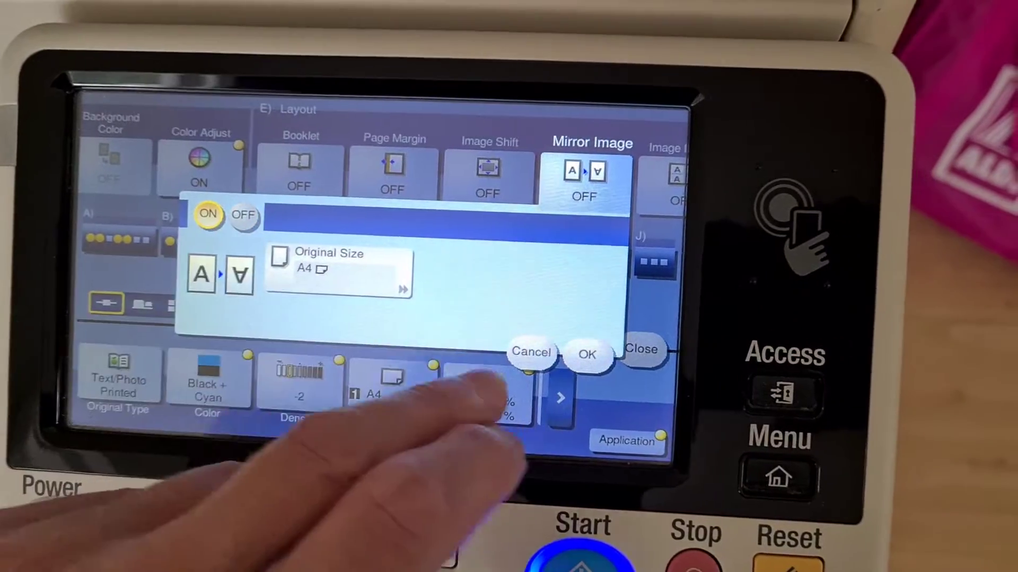
click(610, 347)
click(592, 560)
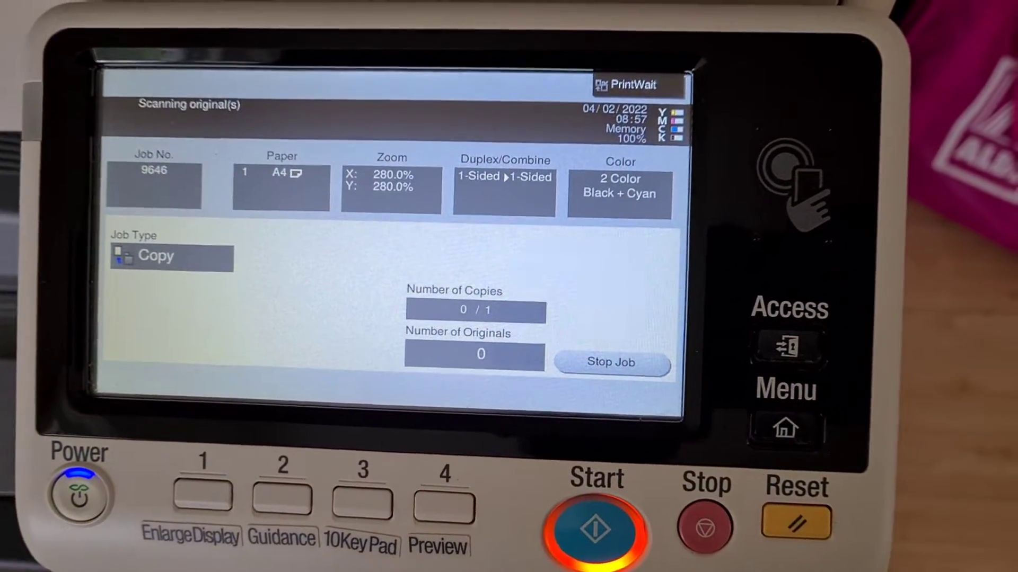
Finish the scan and print the mirrored 280% Black + Cyan copy.
click(290, 354)
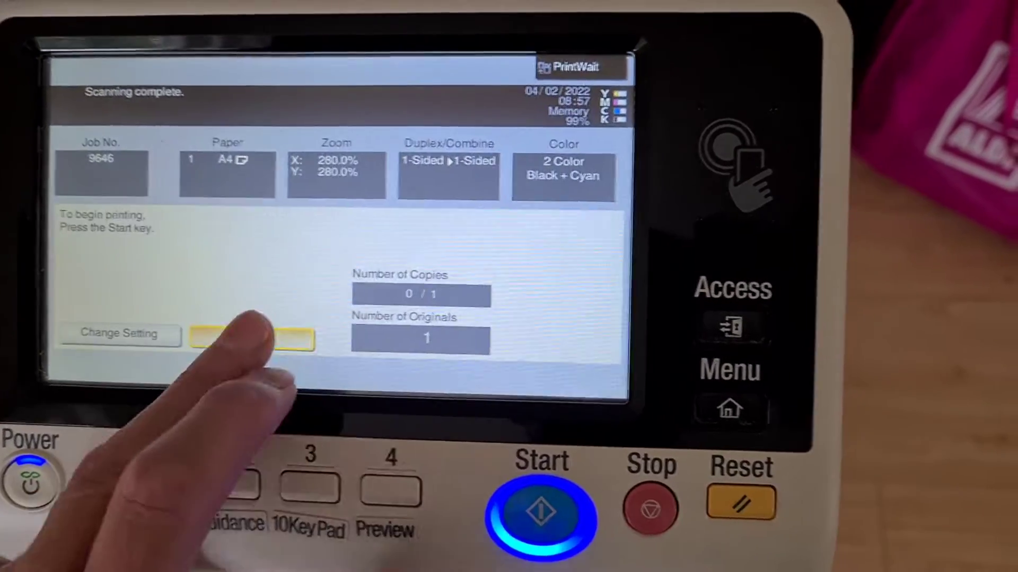
click(548, 513)
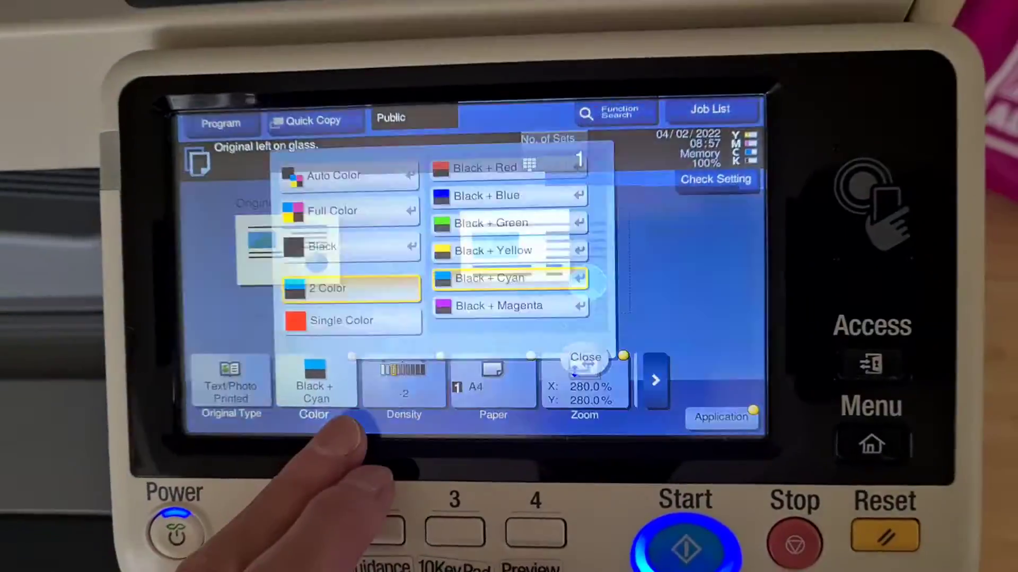
Select Black + Green, then scan and print the 280% copy.
click(429, 215)
click(621, 557)
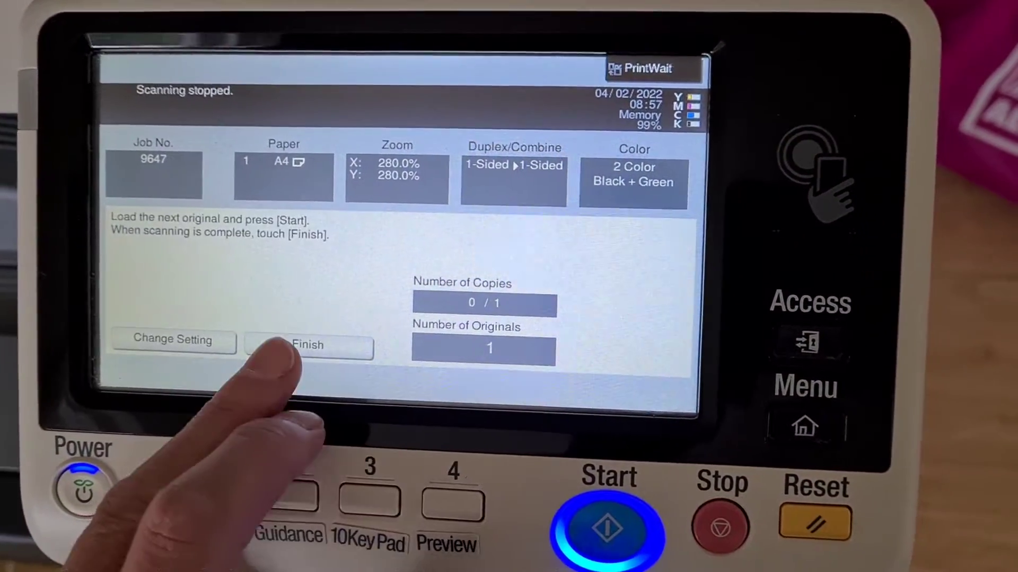
click(315, 354)
click(602, 513)
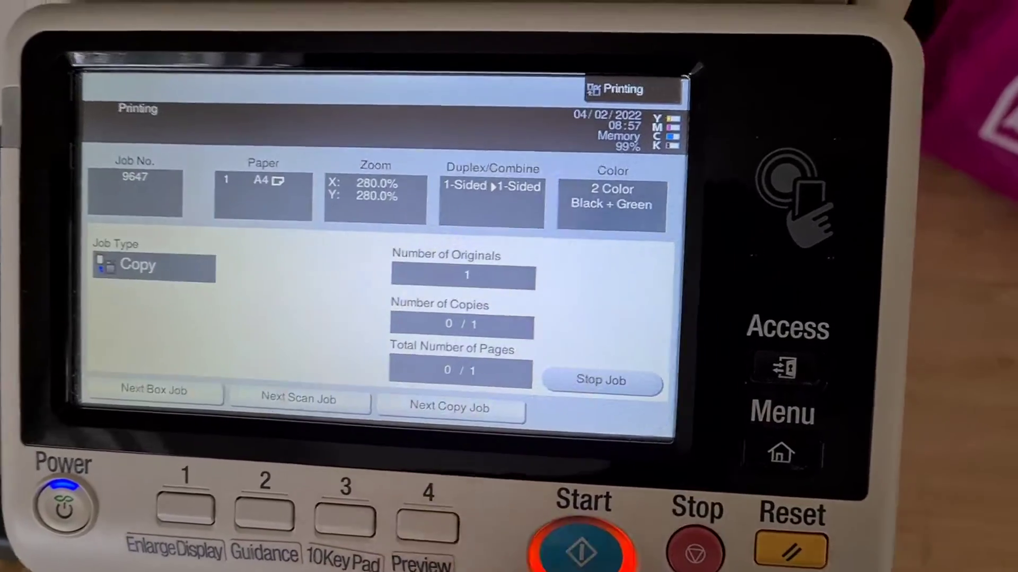